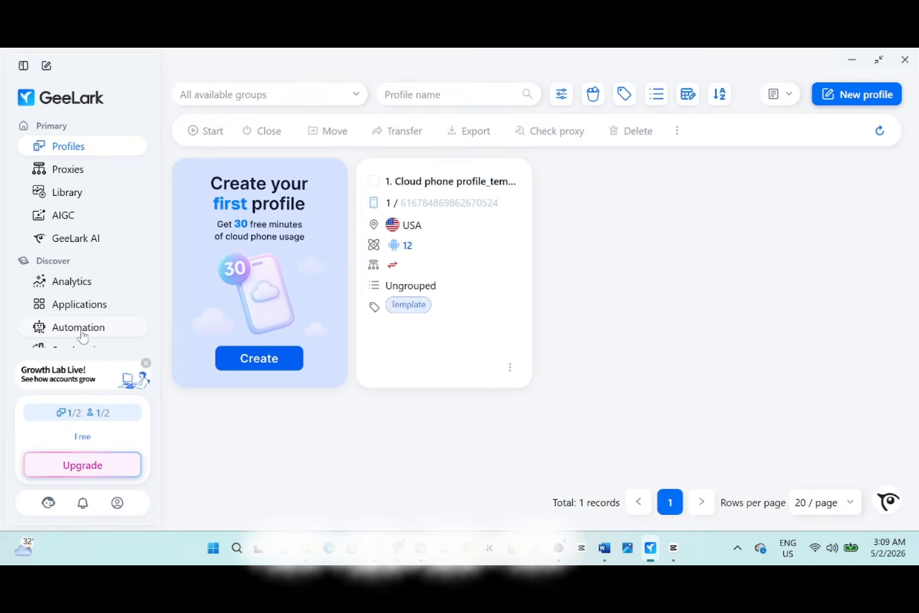
- Page through the Automation Marketplace templates to page three, then switch to the GeeLark AI assistant
left_click(82, 336)
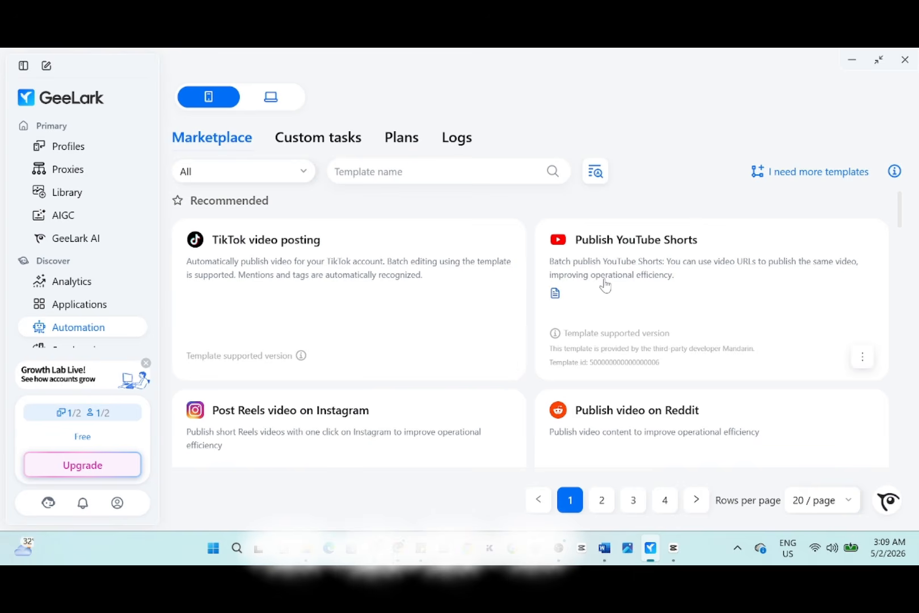
left_click(603, 504)
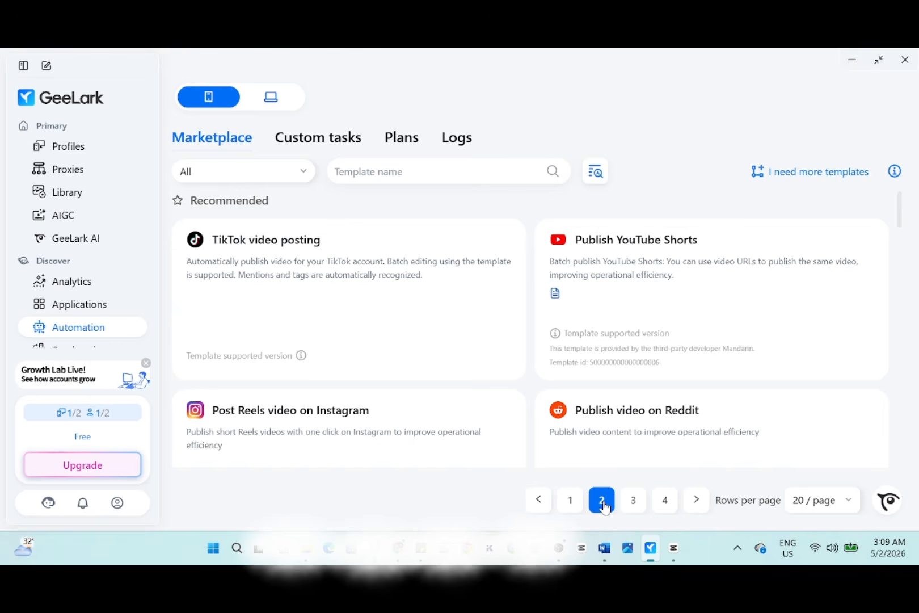
left_click(632, 504)
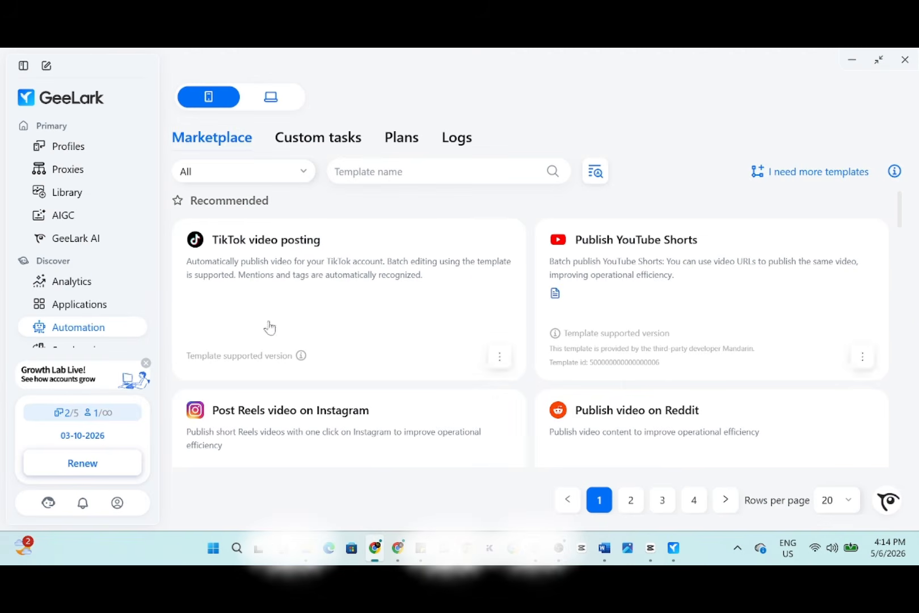
left_click(82, 239)
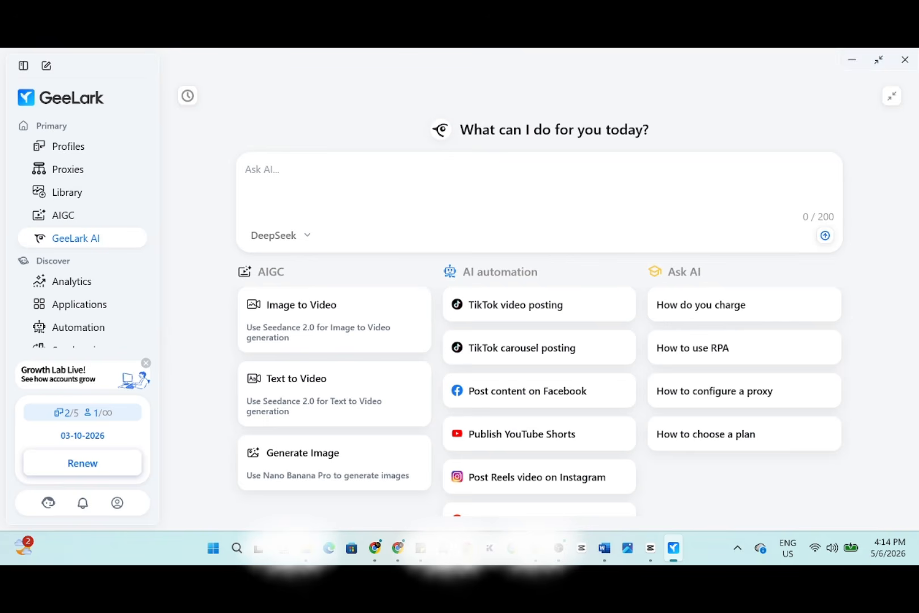
- Keep DeepSeek as the model and paste the question about managing 5 TikTok accounts simultaneously
left_click(307, 241)
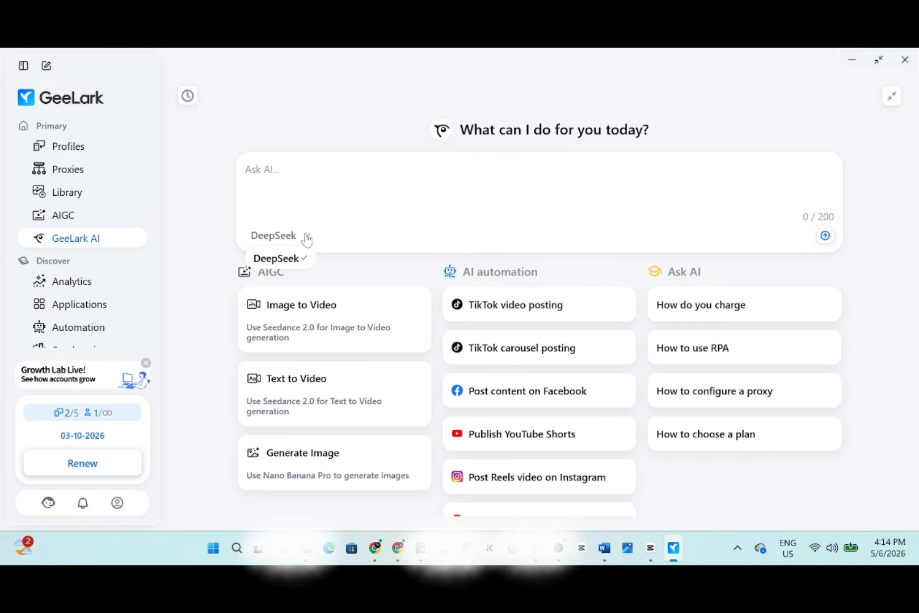
left_click(307, 241)
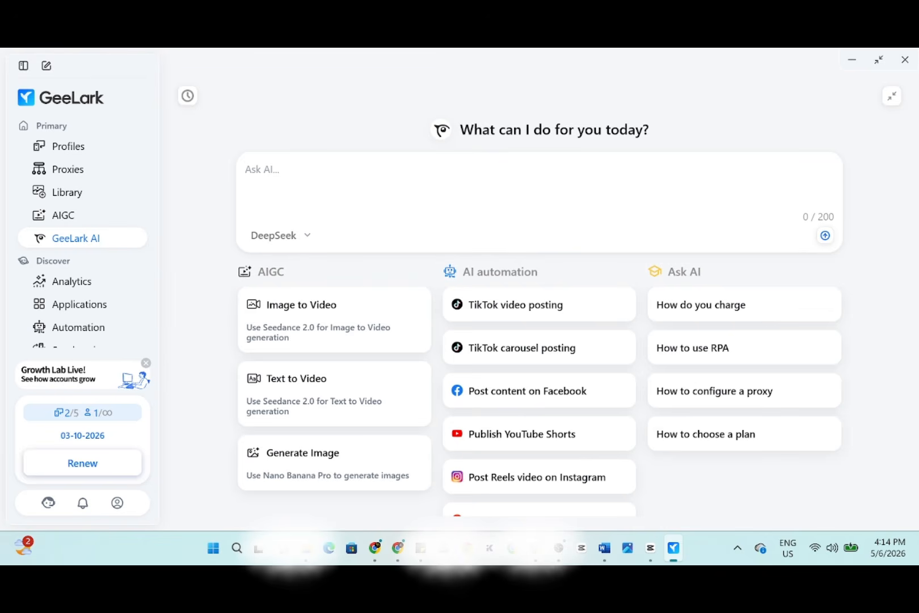
type("What are the best practices for managing 5 TikTok accounts at the same time?")
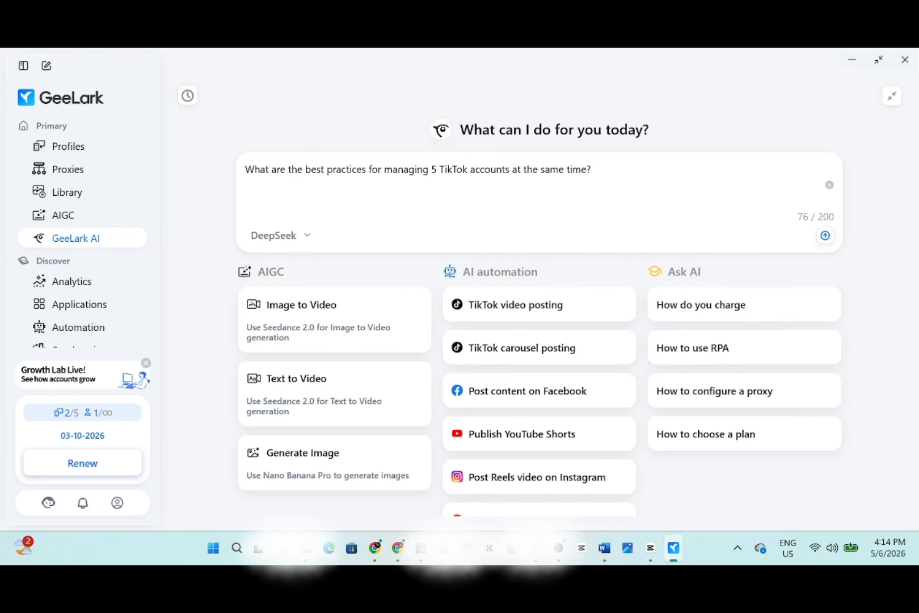
- Send the TikTok multi-account question and scroll through the AI's best-practice reply
left_click(825, 234)
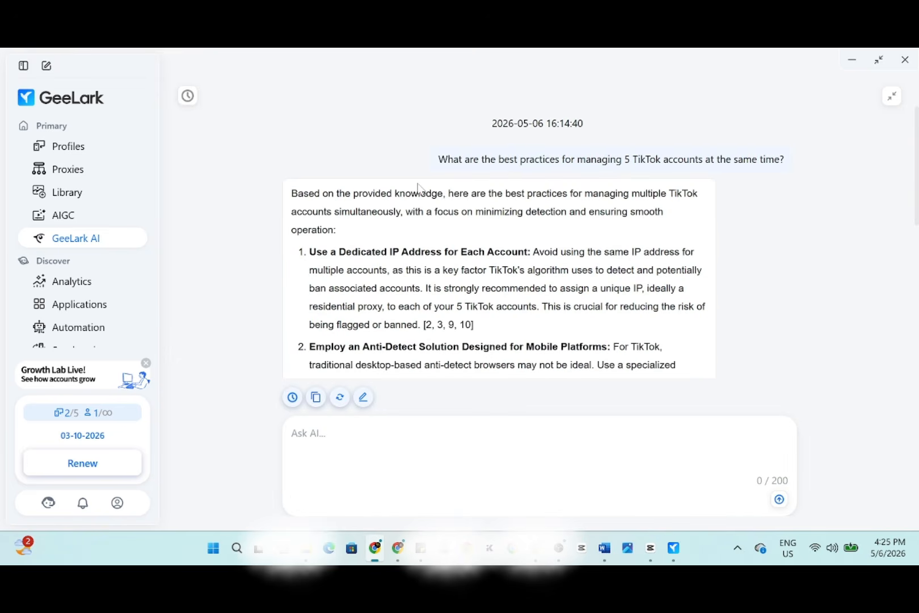
scroll(416, 194, "down", 3)
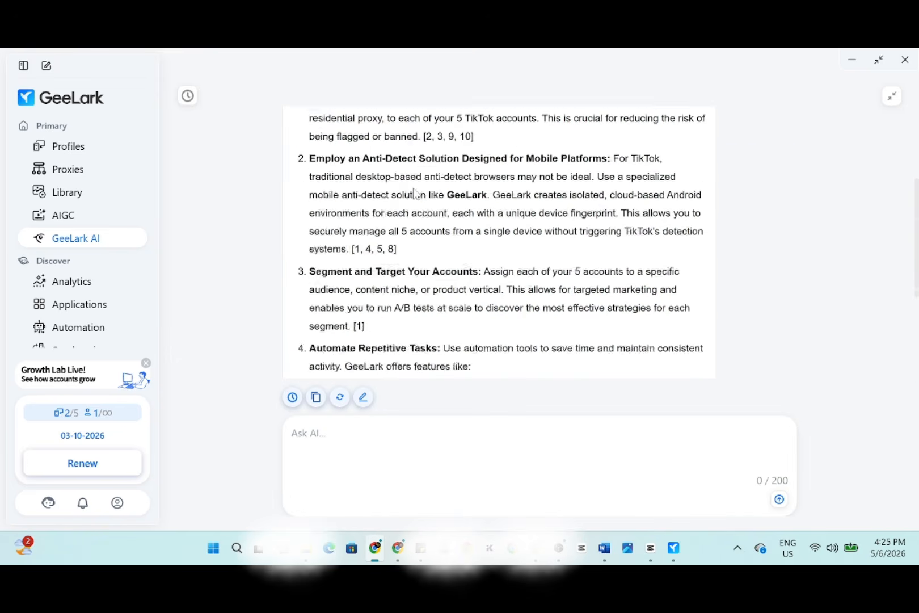
scroll(416, 194, "down", 3)
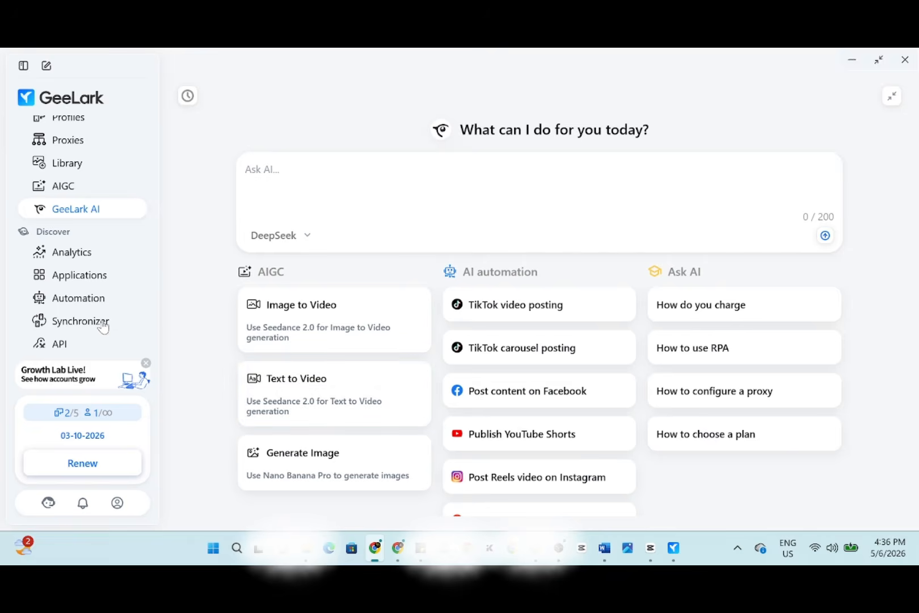
- Start a new Android cloud-phone profile named US-DigitalDelegator
left_click(83, 346)
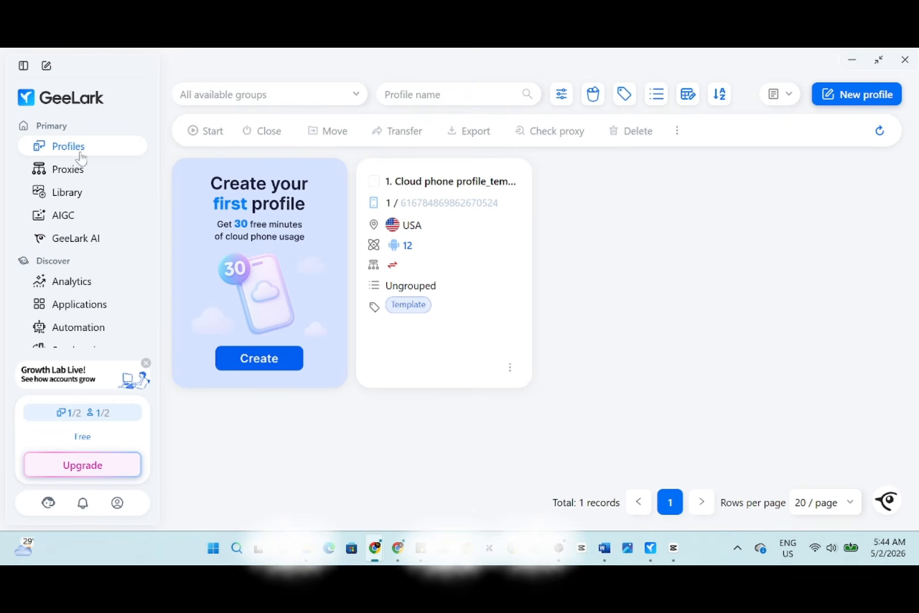
left_click(861, 96)
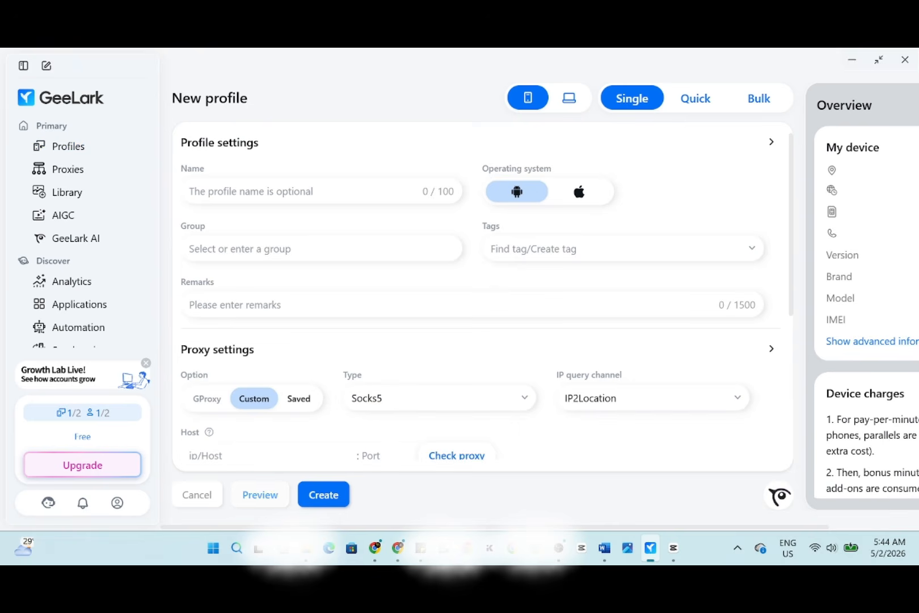
left_click(250, 191)
type("US-DigitalDelegator")
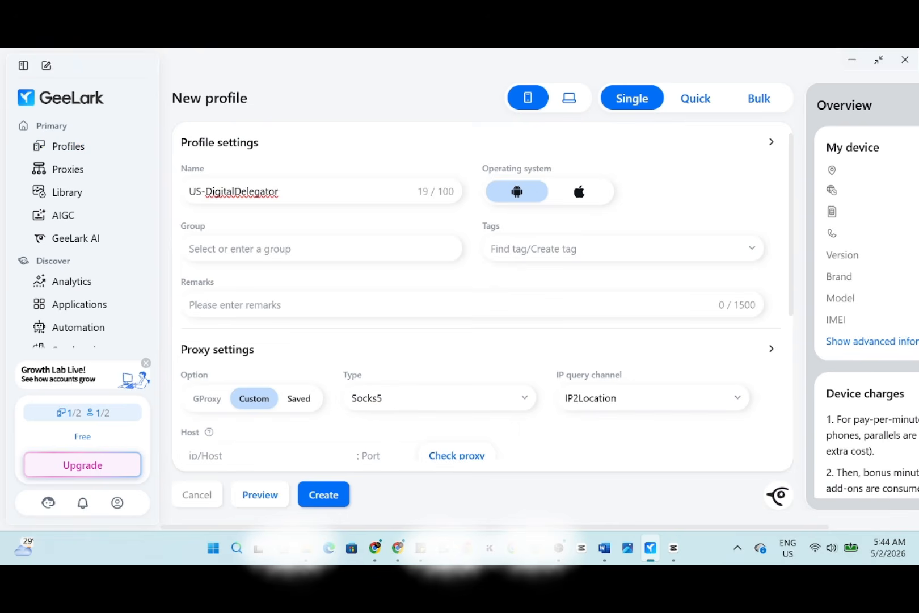
left_click(525, 193)
- Assign the profile to the US group and tag it Template
left_click(284, 248)
left_click(265, 312)
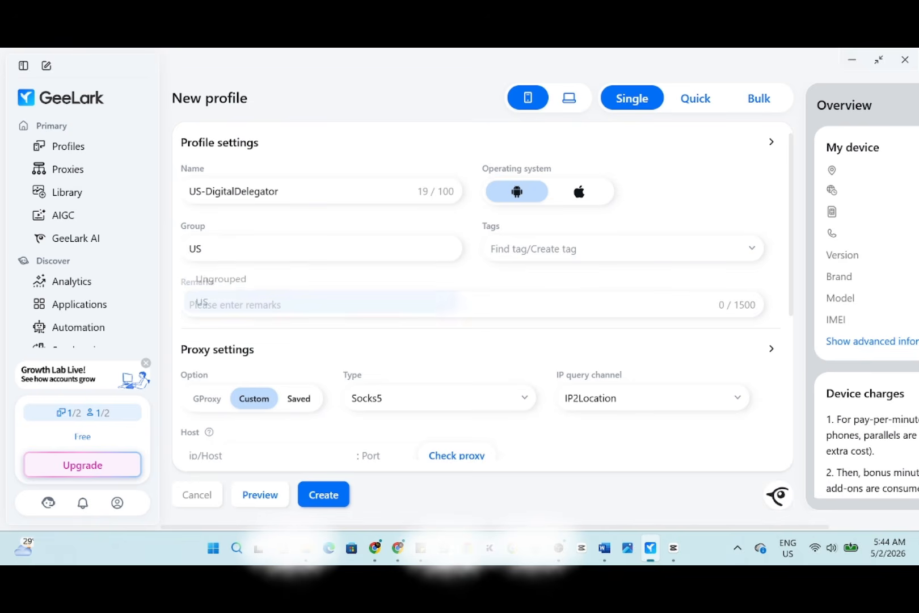
left_click(555, 249)
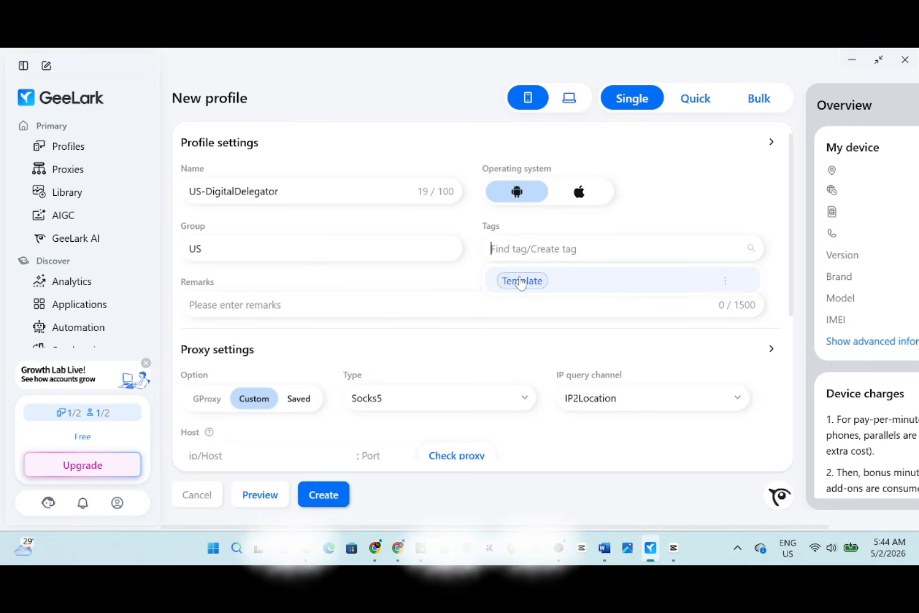
left_click(521, 282)
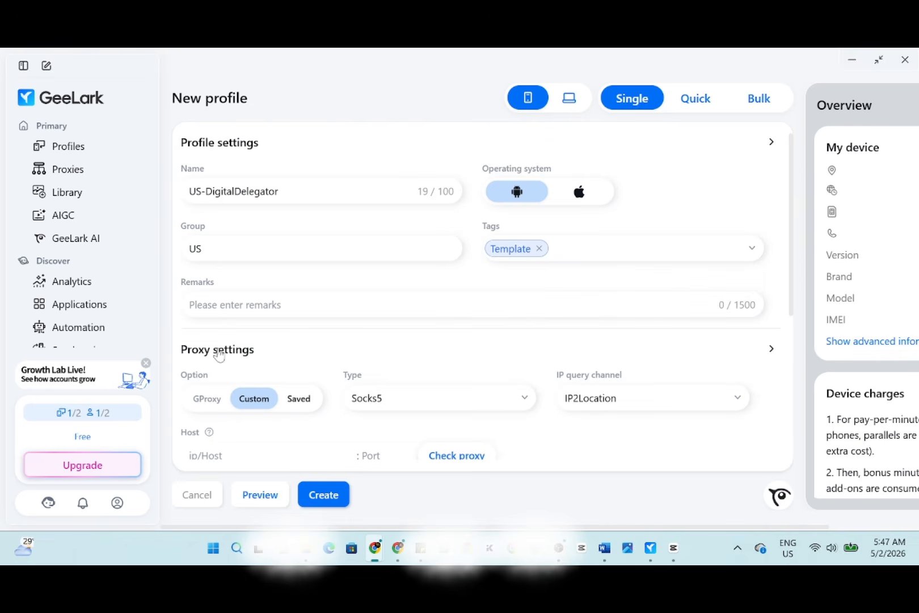
- Choose a custom Socks5 proxy with IP2Location as the IP query channel
left_click(251, 408)
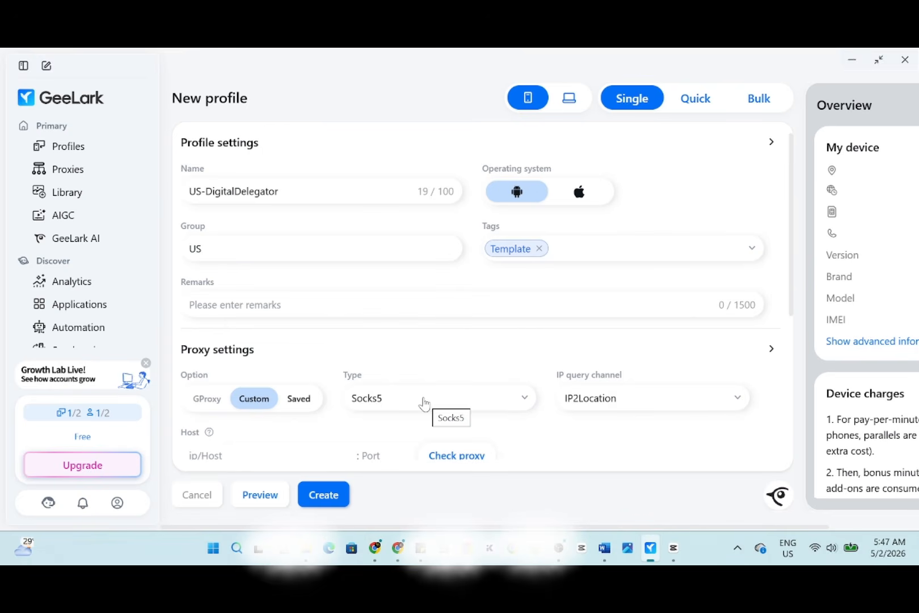
left_click(424, 403)
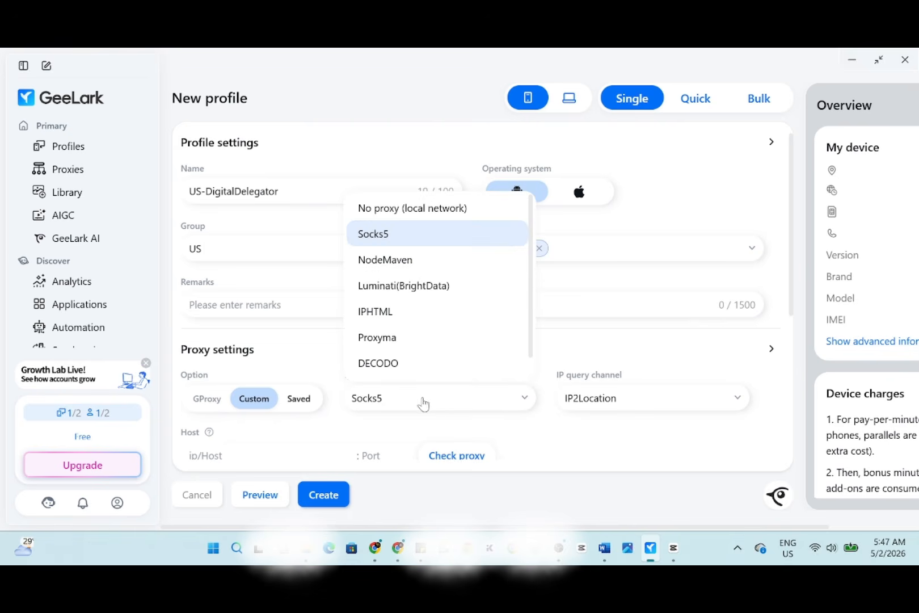
left_click(400, 252)
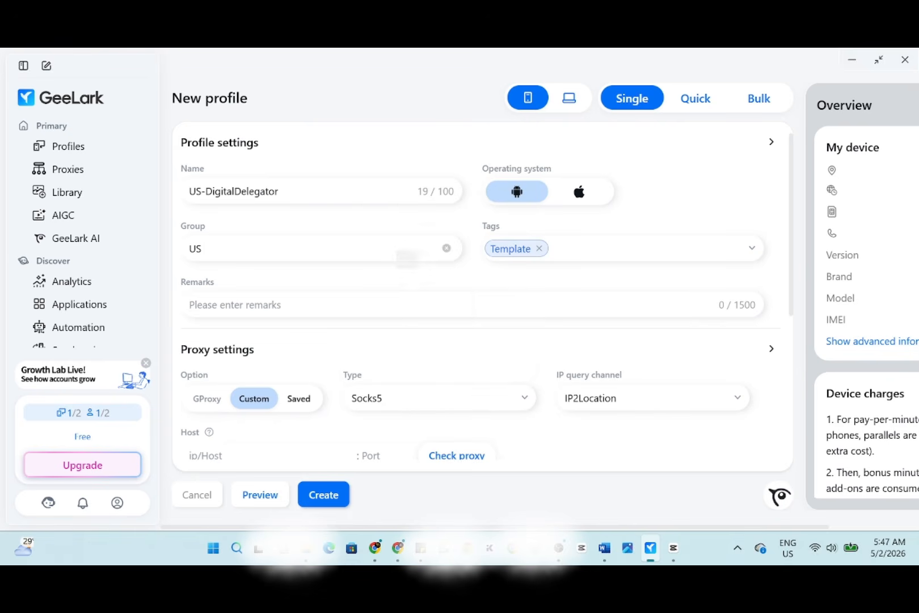
left_click(603, 402)
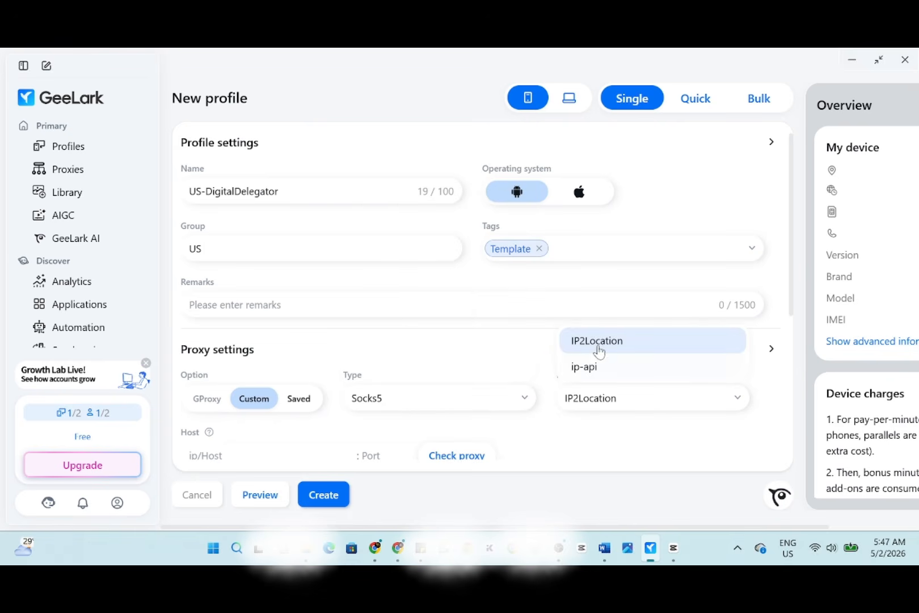
left_click(596, 343)
scroll(464, 330, "down", 1)
scroll(464, 330, "down", 1)
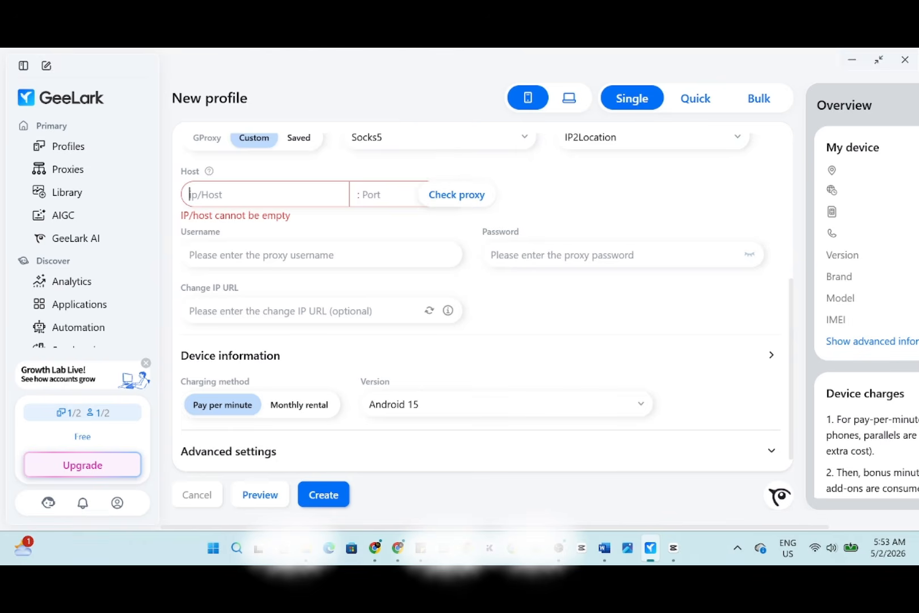
- Enter proxy host 191.96.254.138 and port 6185
type("191.96.254.138")
key("Tab")
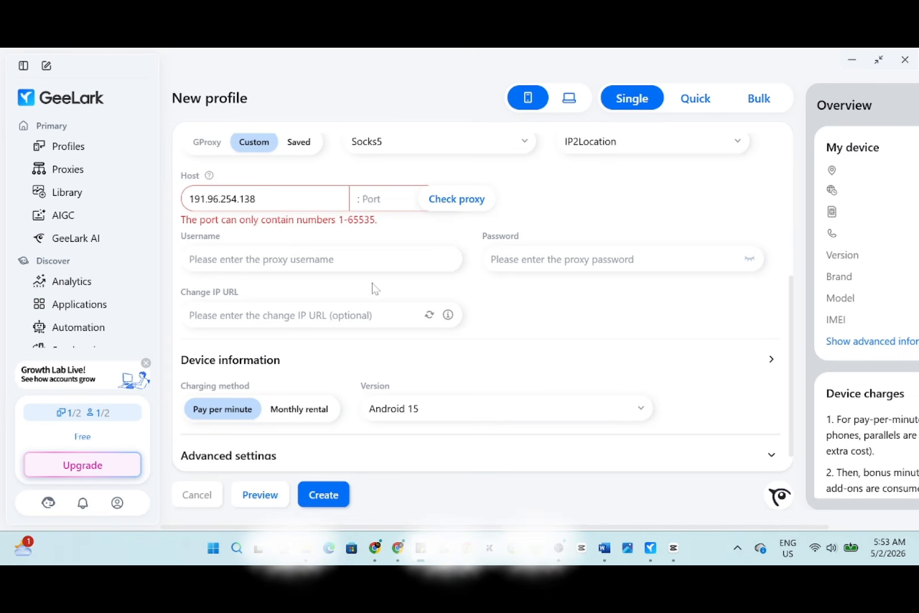
type("6185")
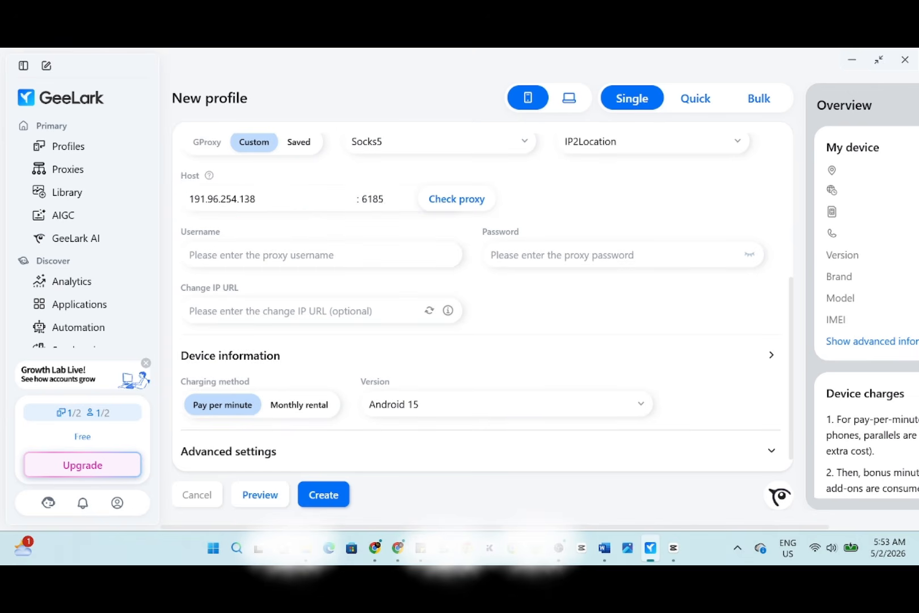
key("alt+Tab")
- Fill in the proxy username and password, then check it resolves to Los Angeles, USA
left_click(254, 255)
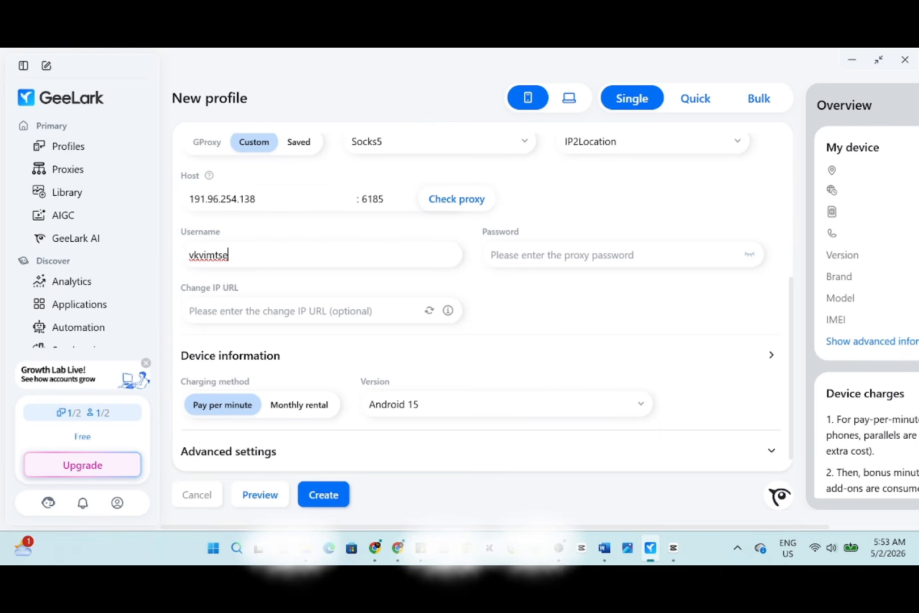
key("alt+Tab")
left_click(511, 254)
key("ctrl+v")
left_click(453, 202)
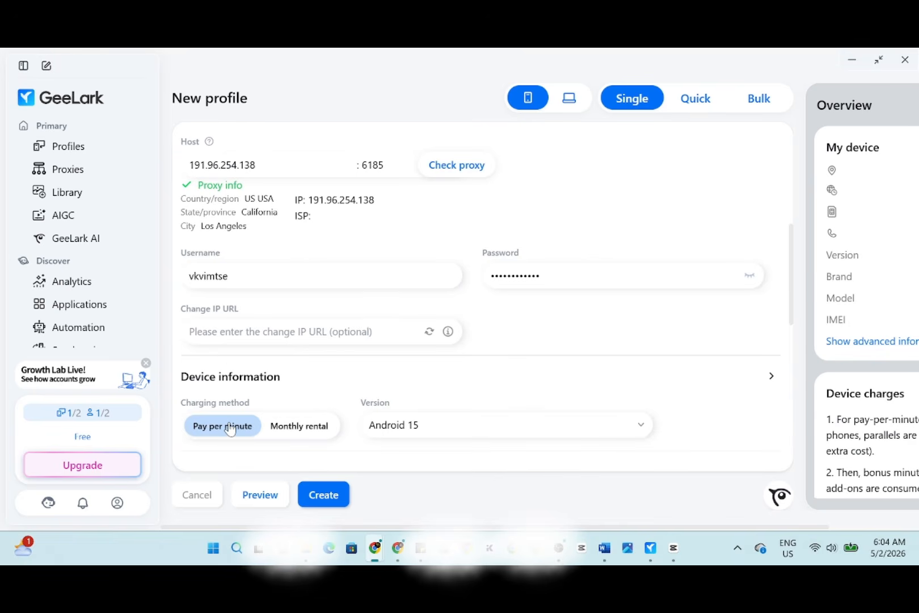
scroll(230, 430, "down", 2)
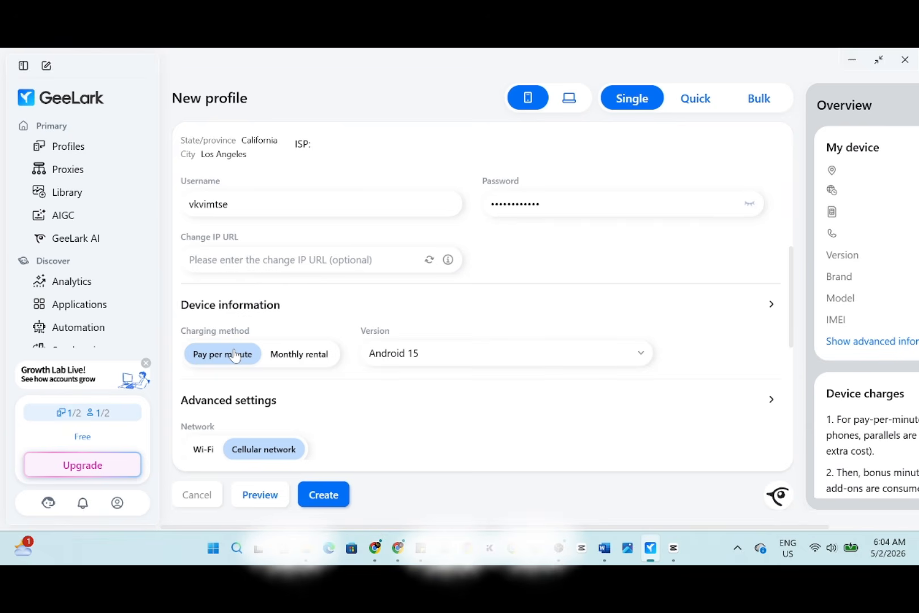
left_click(401, 360)
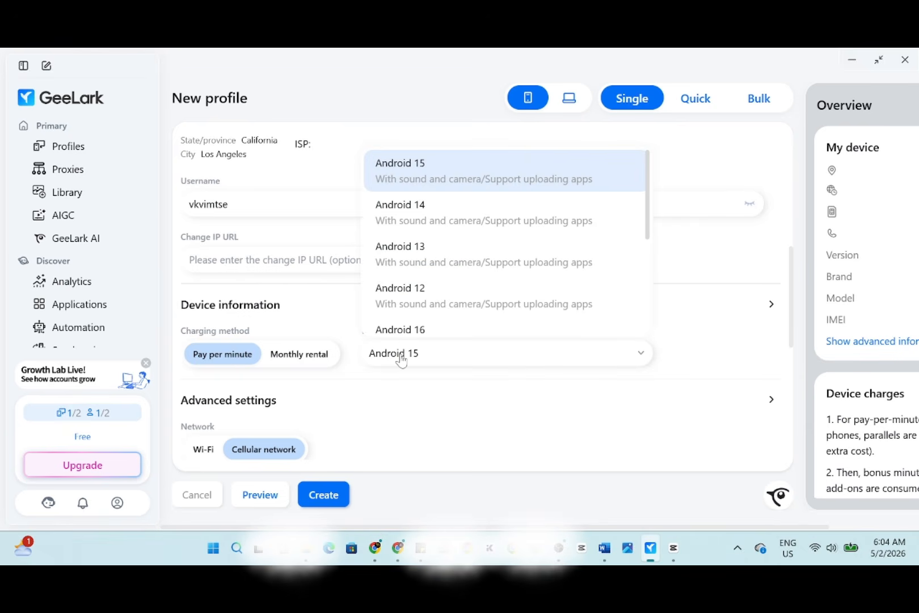
left_click(414, 173)
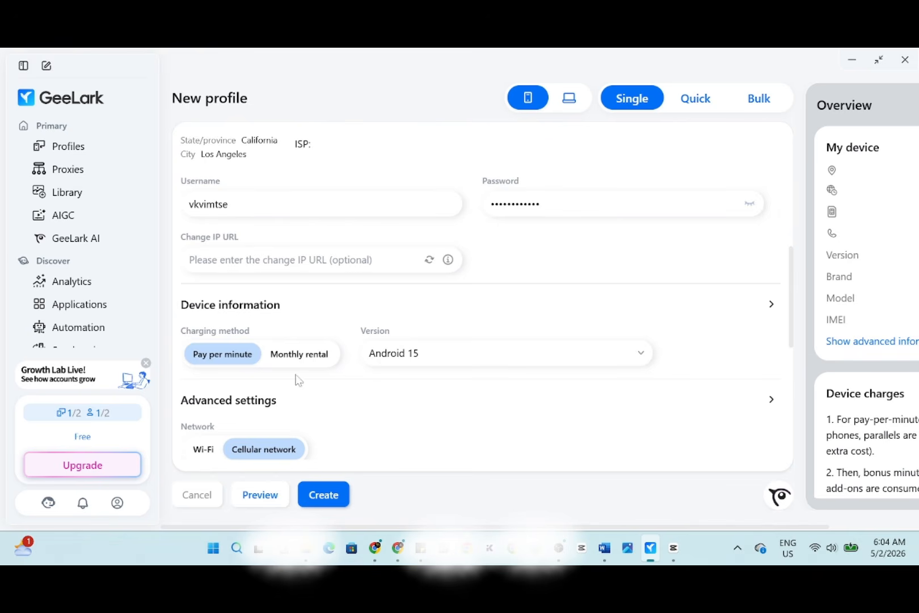
scroll(276, 363, "down", 3)
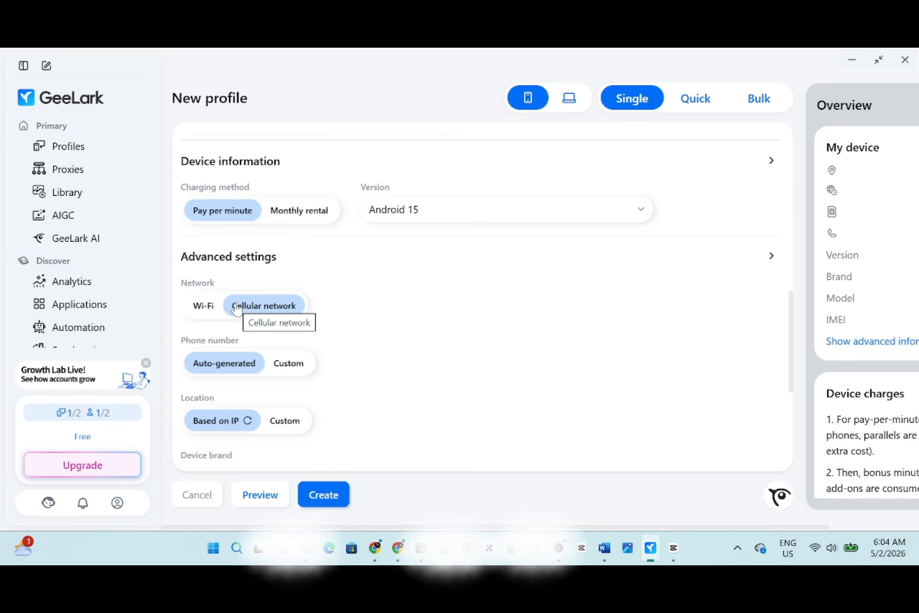
- Set Cloud phone language to Based on IP and preview the vivo Y300, Android 15 device
scroll(236, 308, "down", 1)
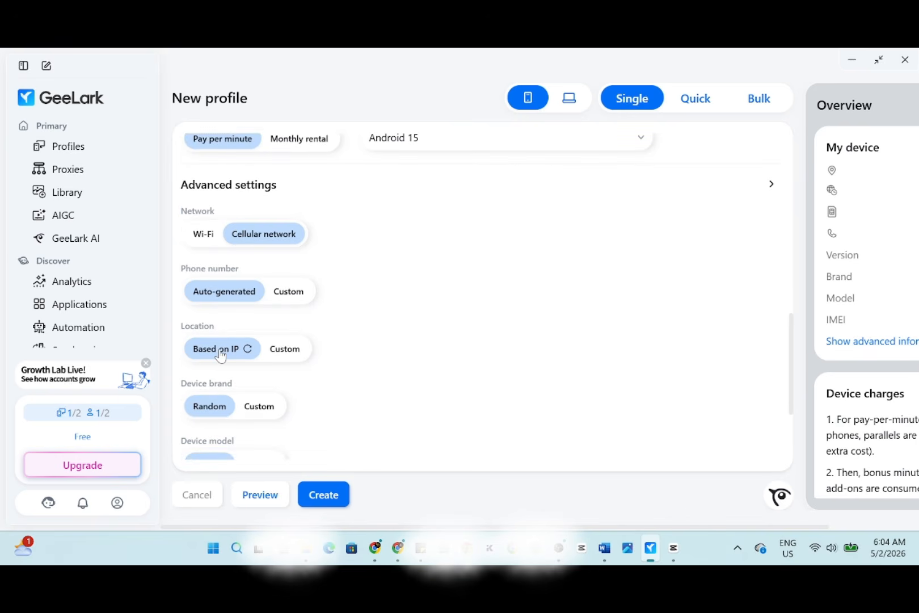
scroll(207, 407, "down", 1)
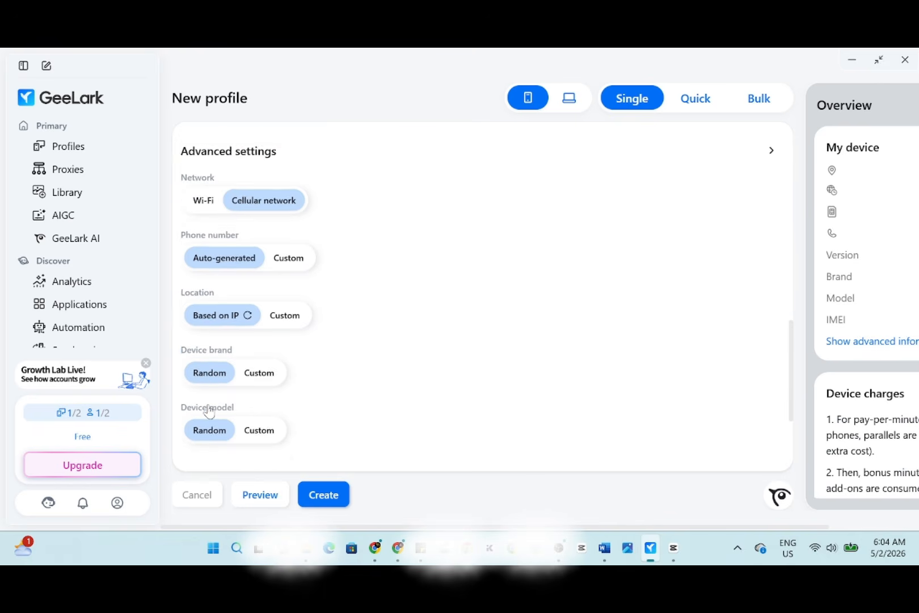
scroll(211, 389, "down", 1)
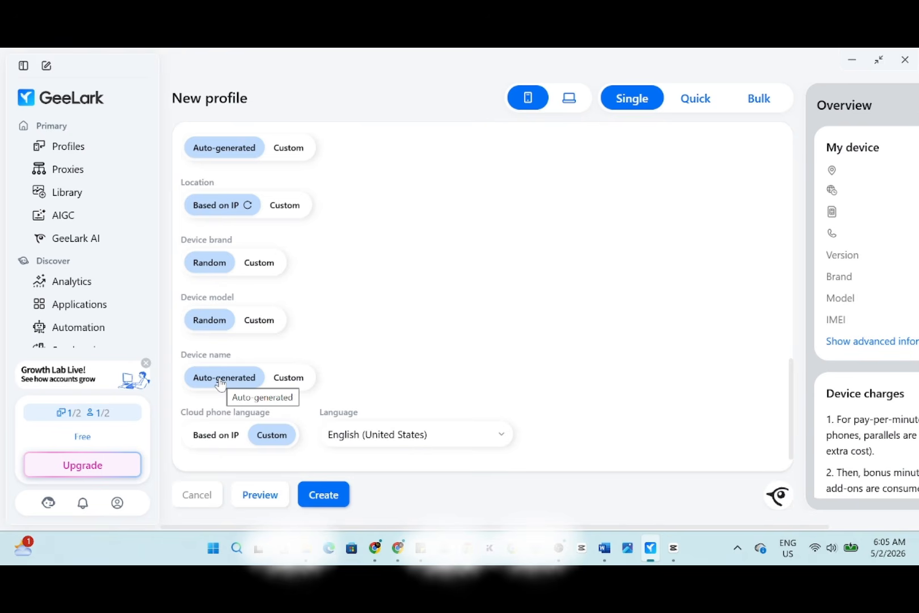
left_click(211, 436)
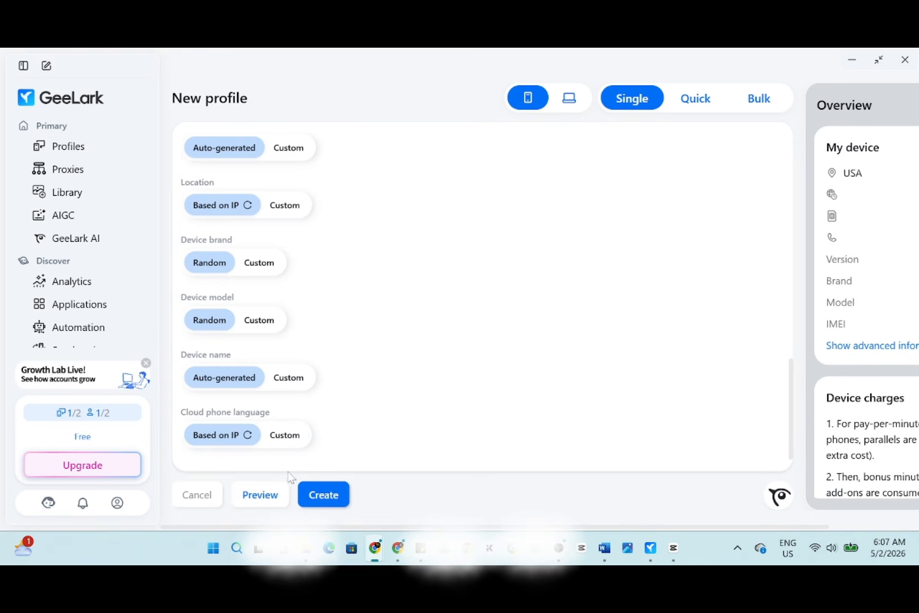
left_click(273, 495)
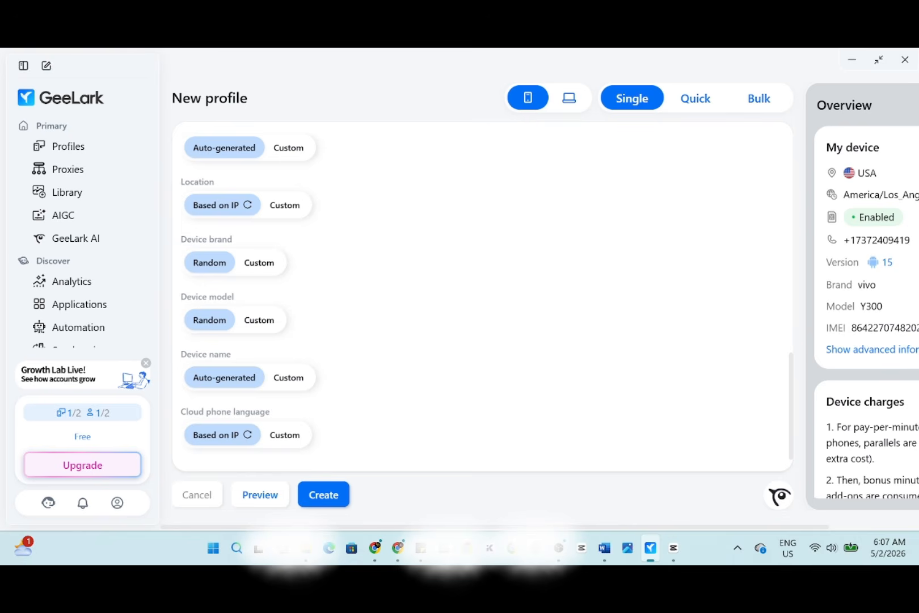
- Create the profile, claim the first-profile bonus minutes, and launch the US-DigitalDelegator cloud phone
left_click(321, 502)
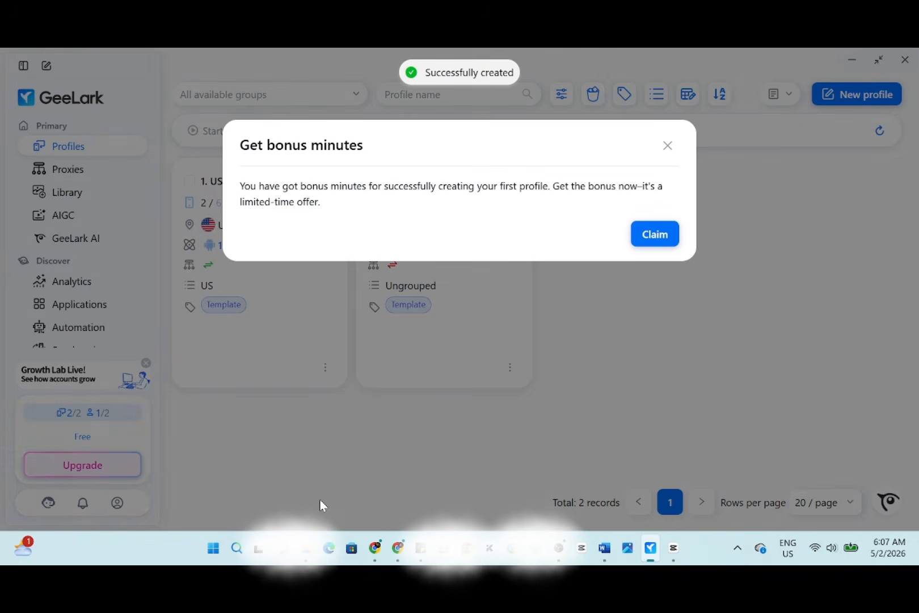
left_click(663, 236)
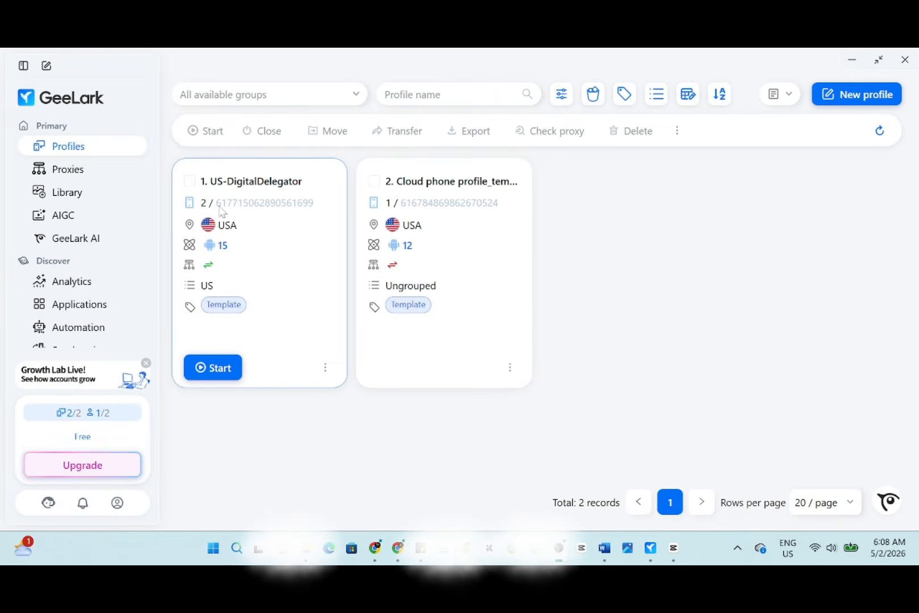
left_click(213, 373)
left_click(214, 373)
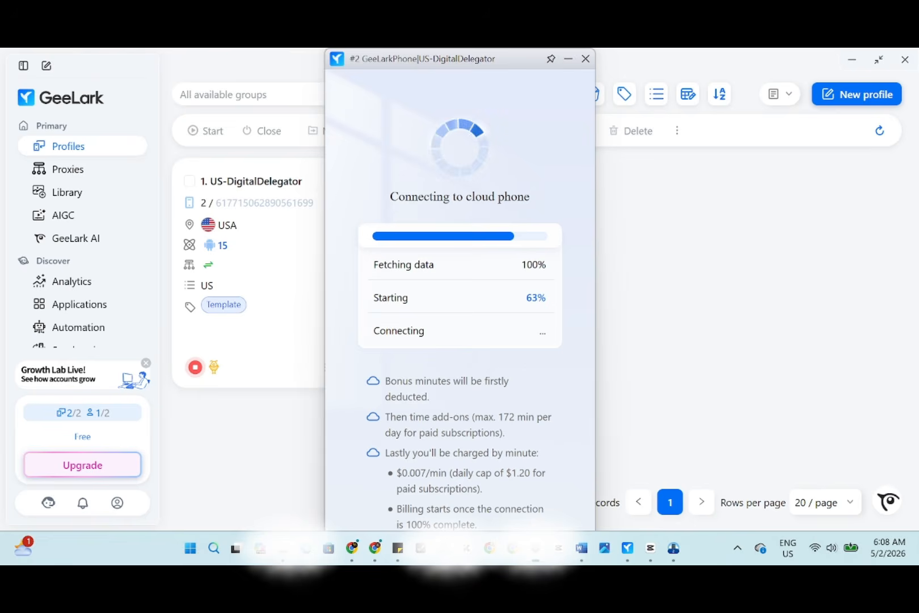
- Open Play Store on the cloud phone and submit the Google account e-mail to sign in
key("super+d")
key("super+d")
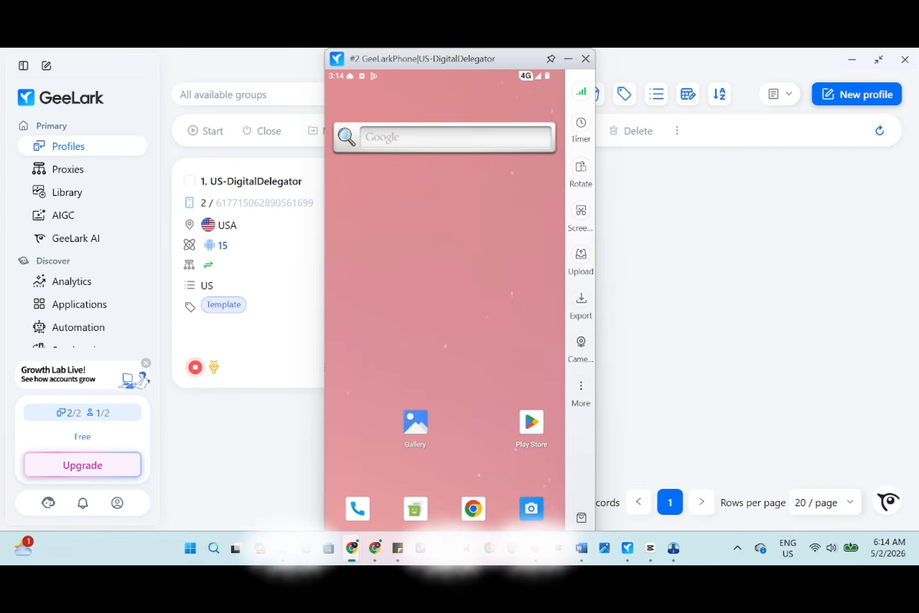
mouse_move(583, 91)
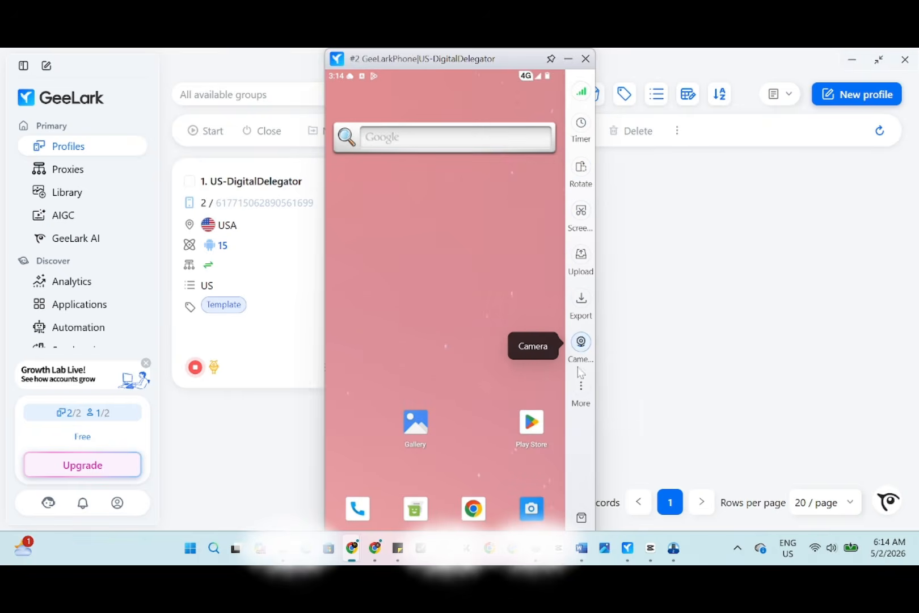
left_click(530, 437)
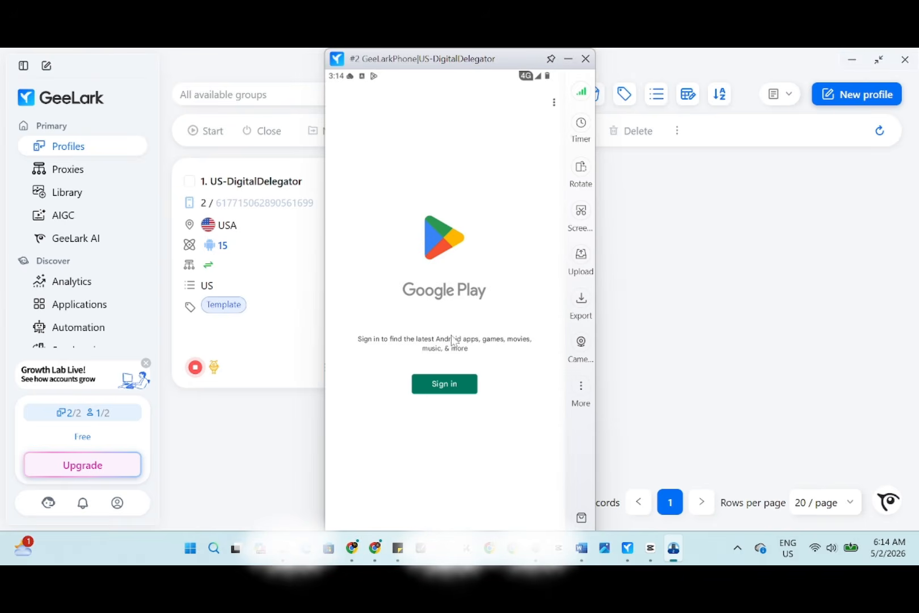
left_click(436, 388)
left_click(534, 505)
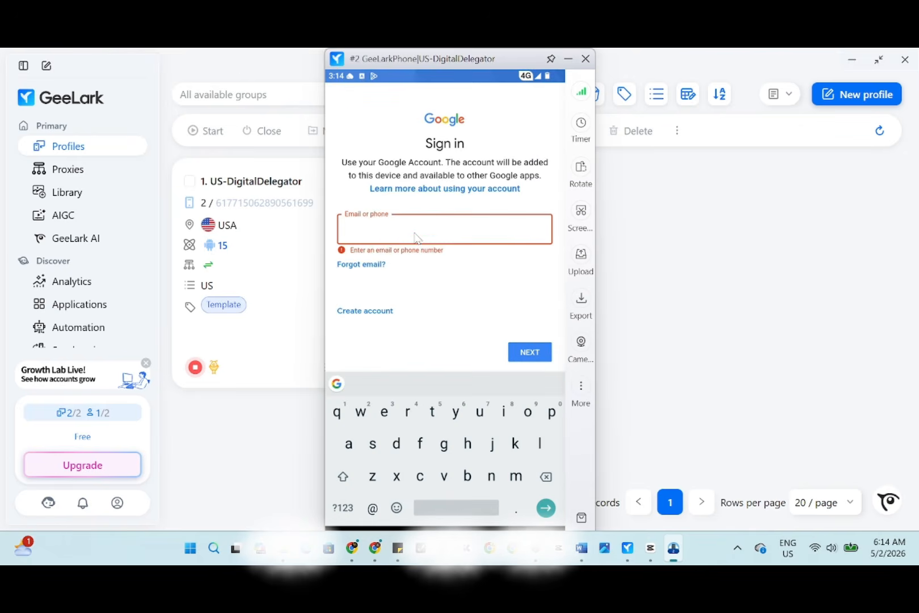
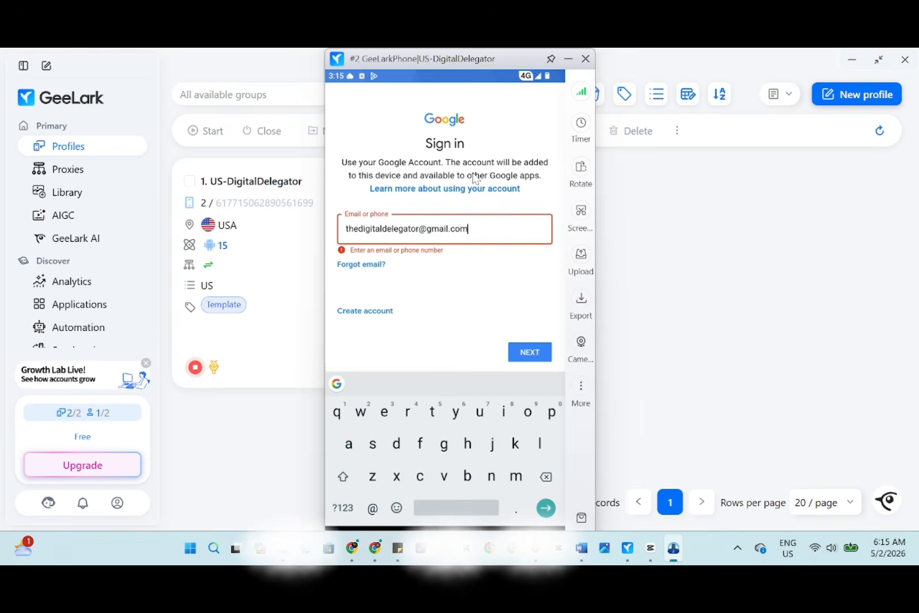
left_click(546, 507)
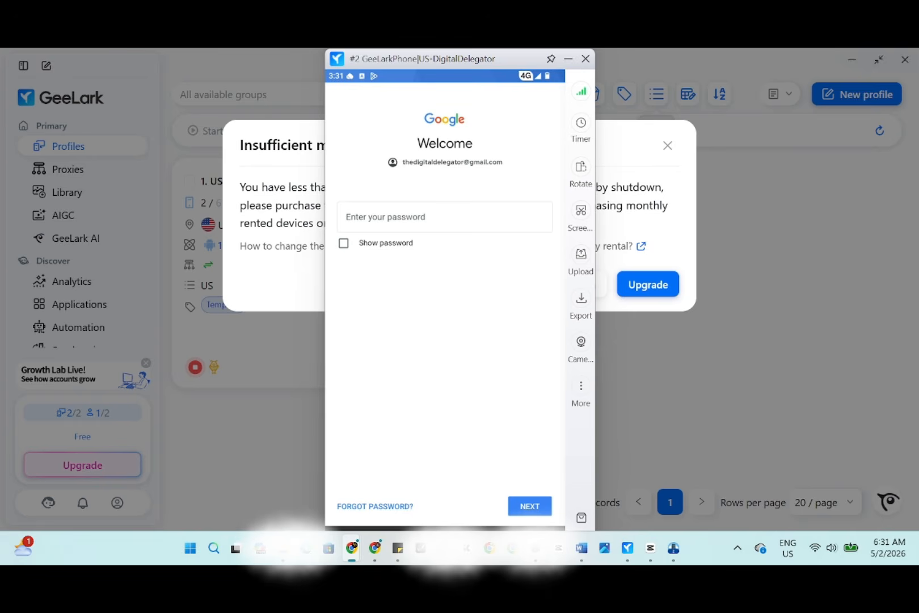
- Open the cloud phone's Apps panel and scroll through it
left_click(582, 517)
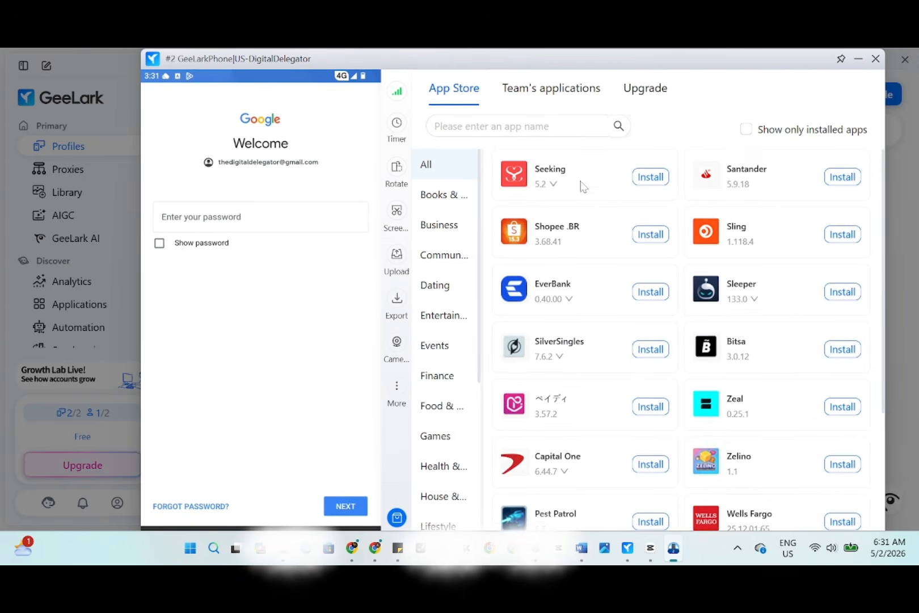
scroll(605, 199, "down", 3)
scroll(629, 243, "up", 3)
scroll(629, 243, "down", 3)
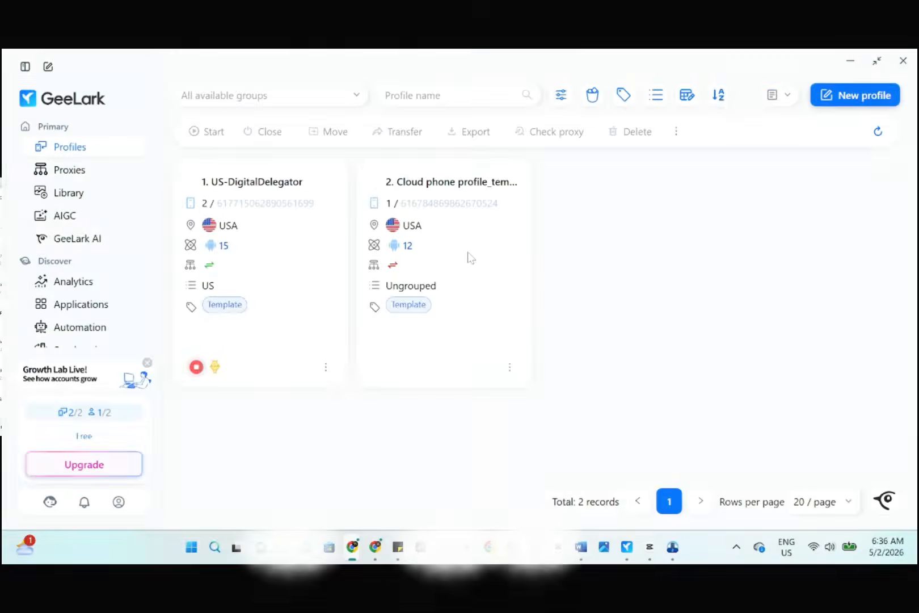
- Start a bulk proxy addition under Proxies and create the new proxy group 'US Digital Delegator'
left_click(79, 174)
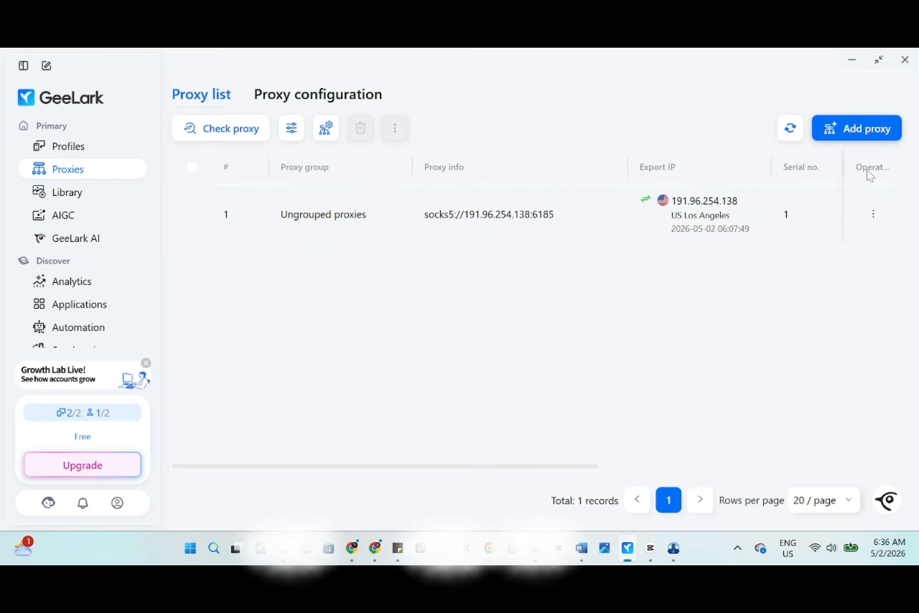
left_click(848, 133)
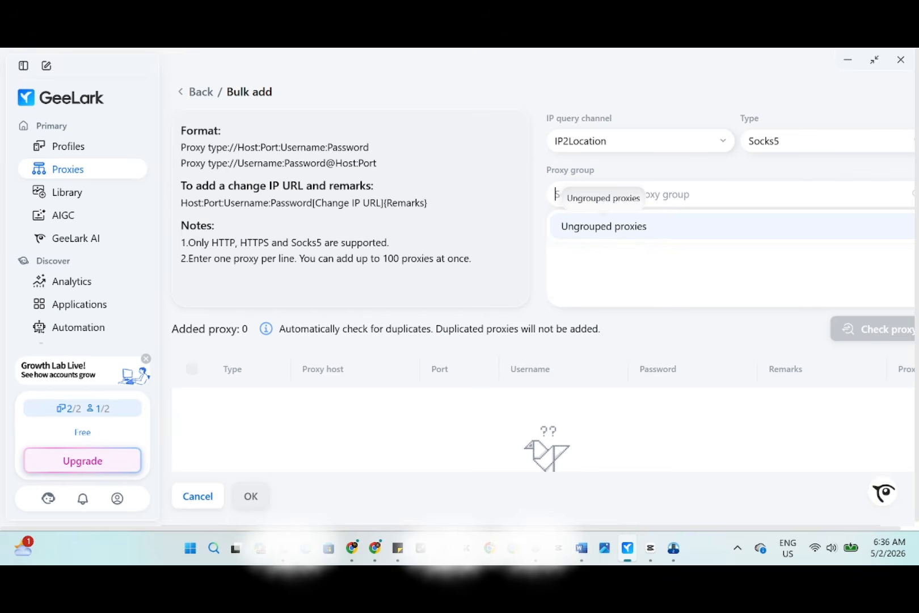
left_click(604, 226)
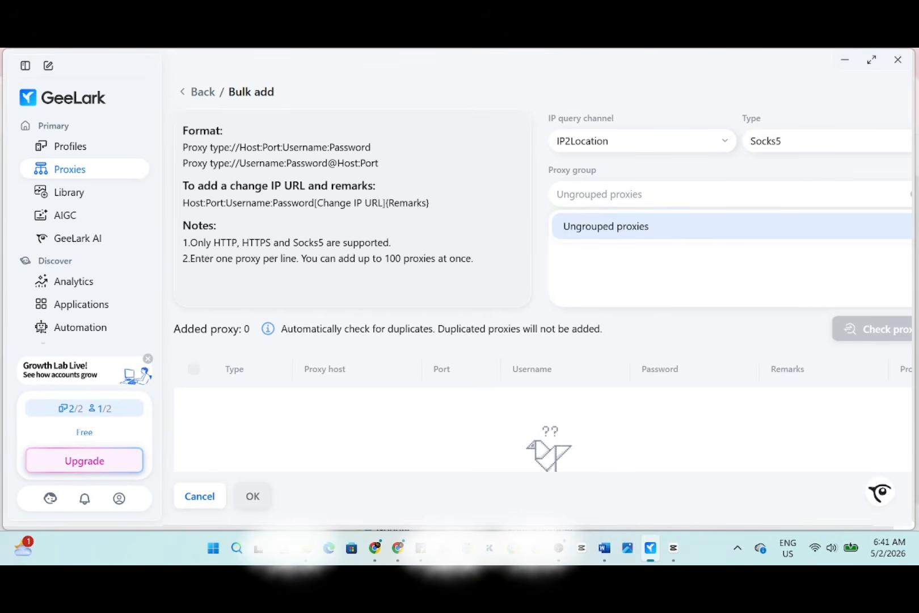
type("US ")
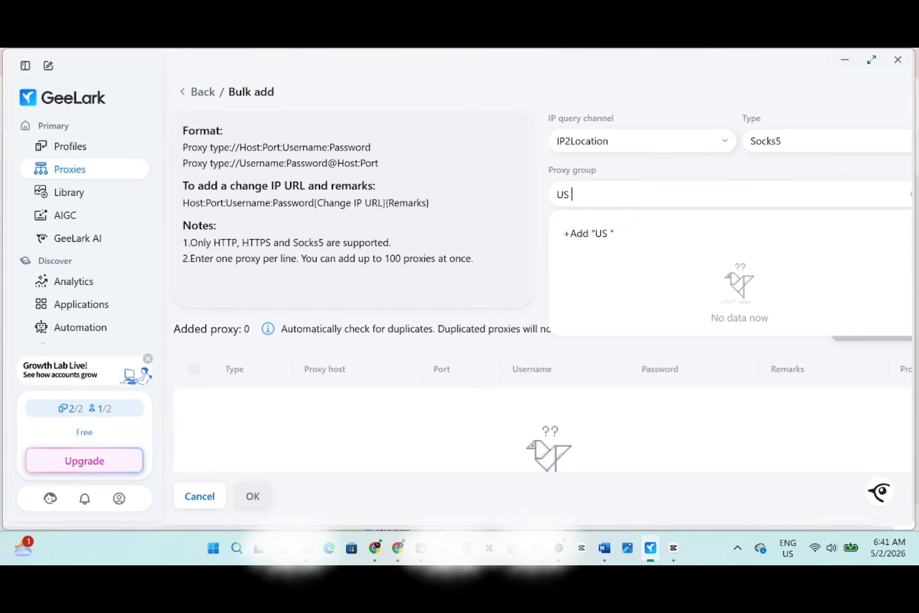
type("Digital ZDelegator")
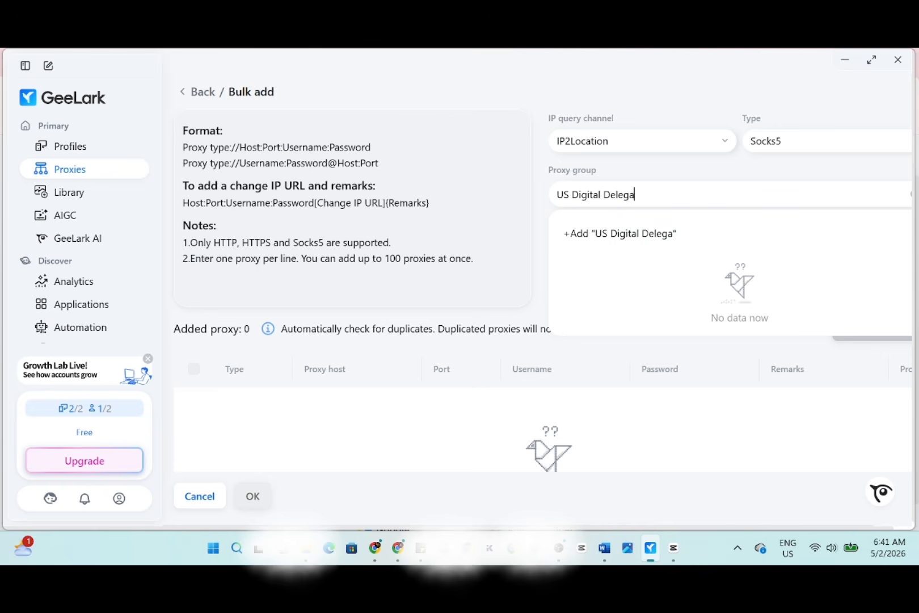
left_click(576, 254)
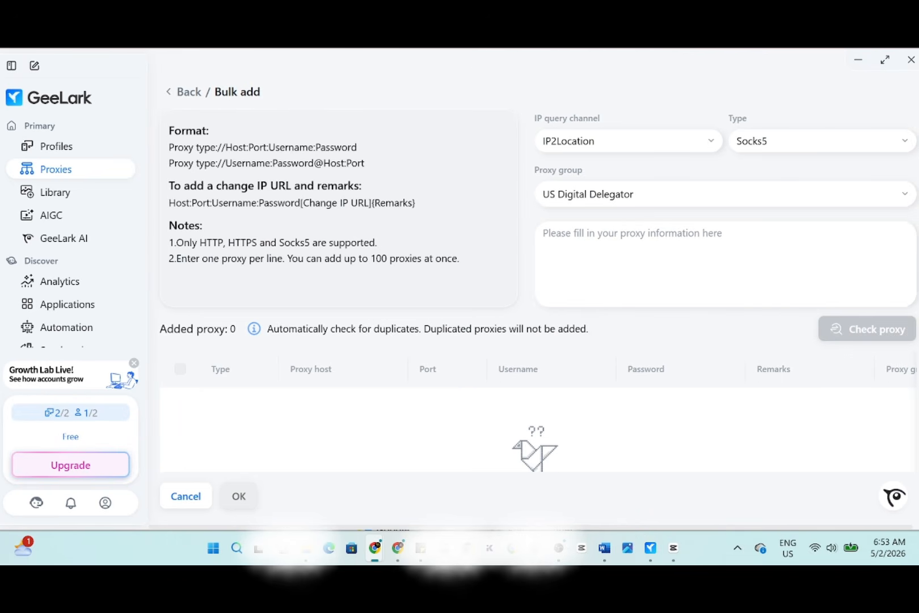
- Paste three Socks5 proxies, verify their Los Angeles, Vilnius and Buffalo export IPs, and confirm
left_click(632, 233)
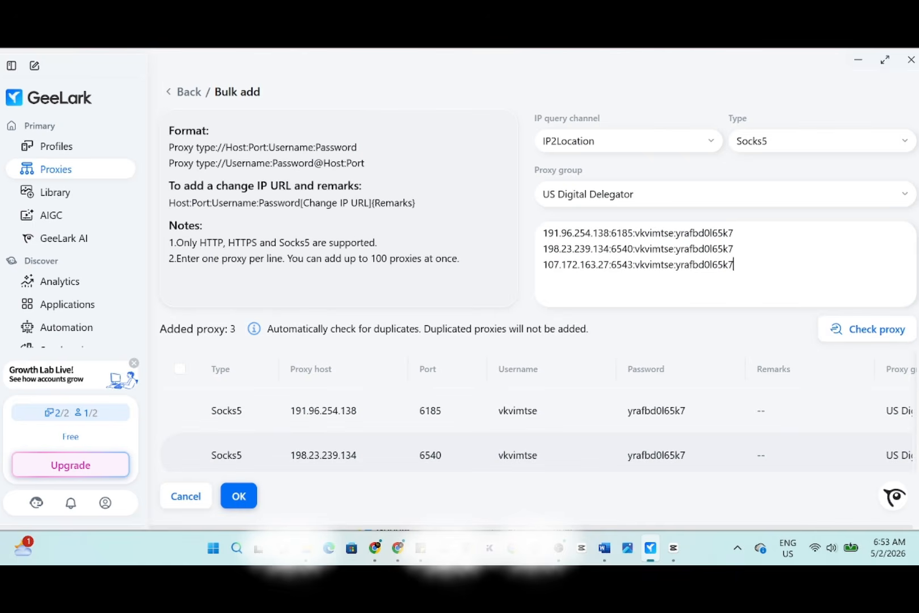
left_click(872, 339)
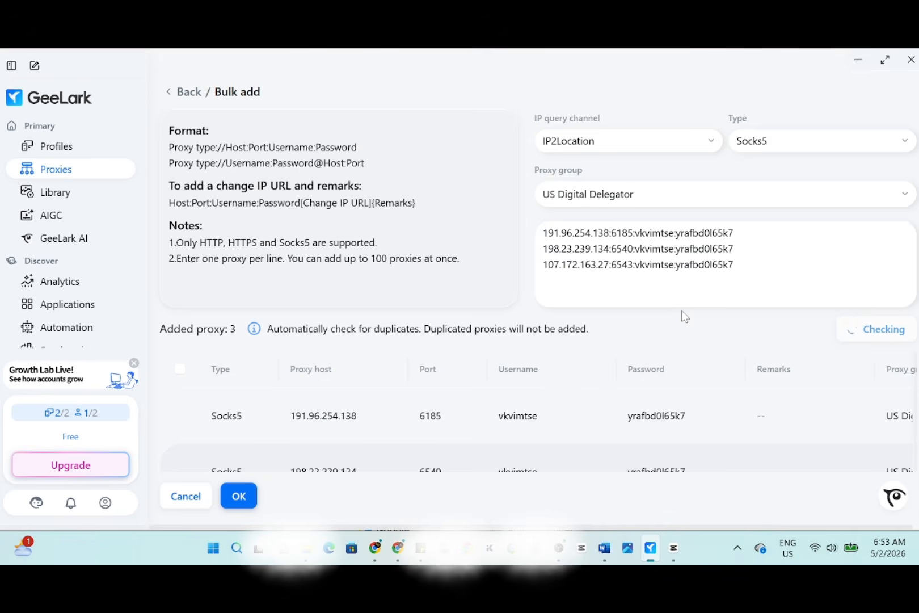
scroll(683, 315, "down", 3)
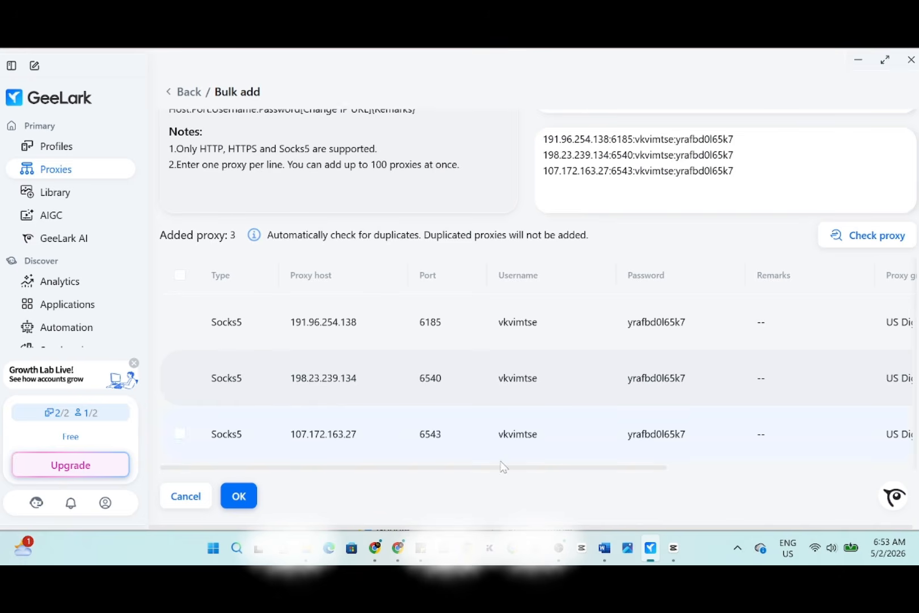
left_click_drag(491, 467, 765, 467)
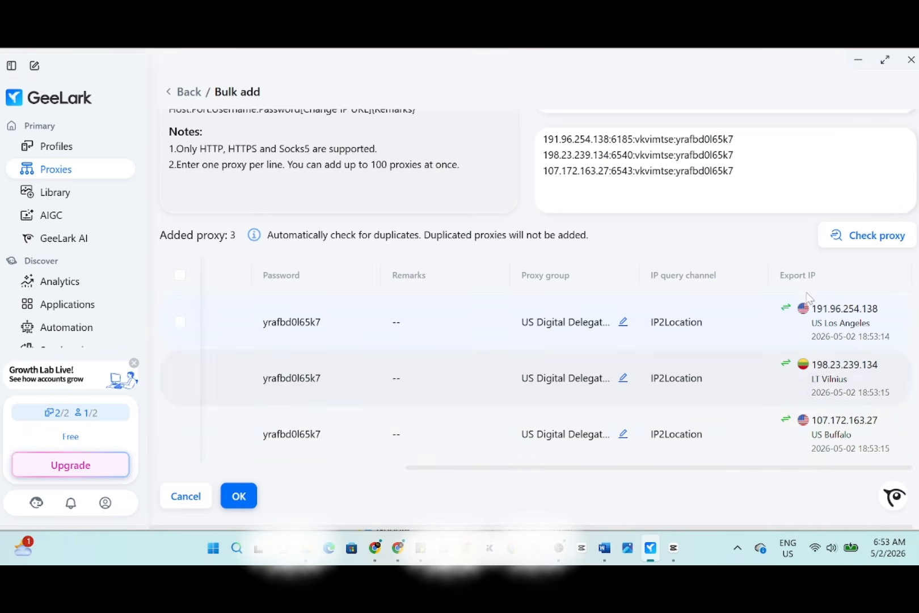
left_click(241, 497)
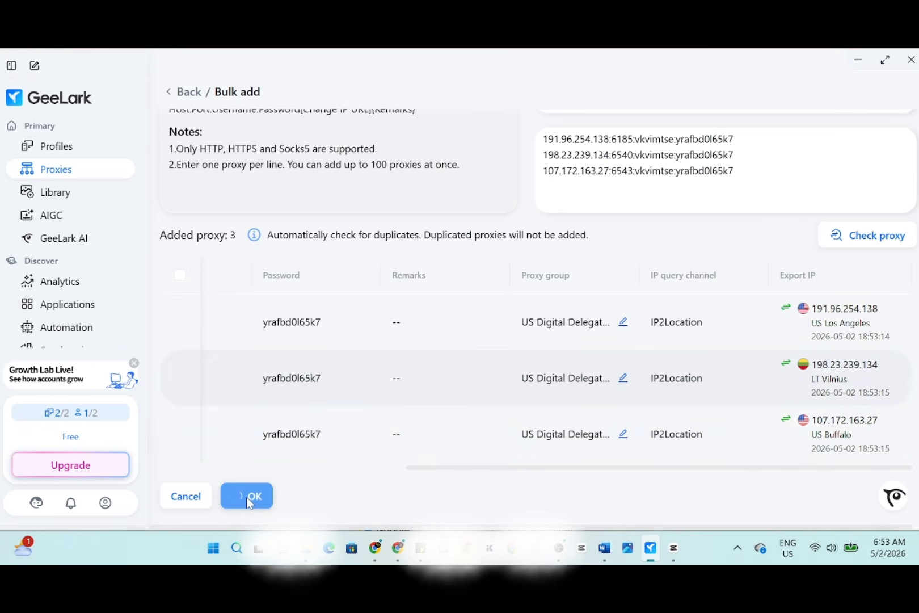